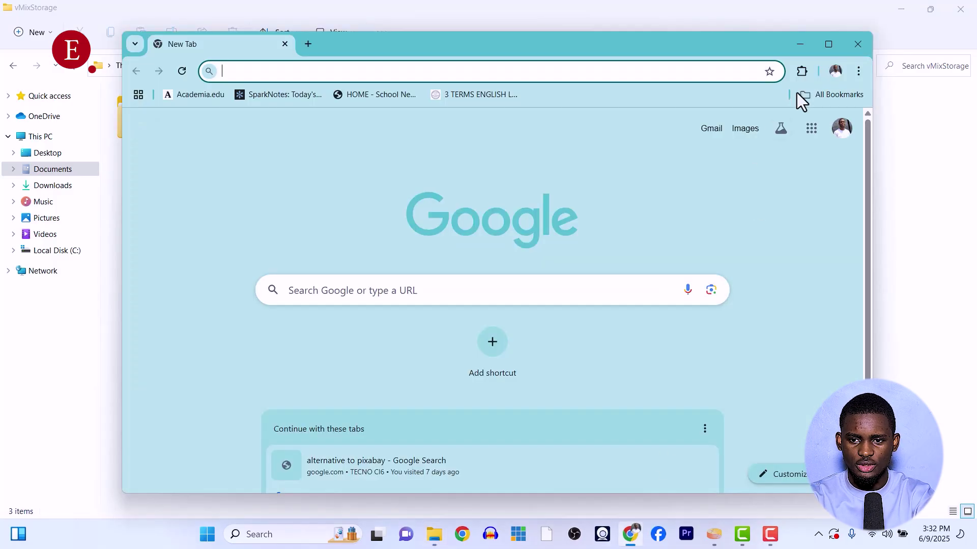
- Search 'handbrake download' and download the HandBrake 1.9.2 Windows x64 installer from handbrake.fr
click(830, 44)
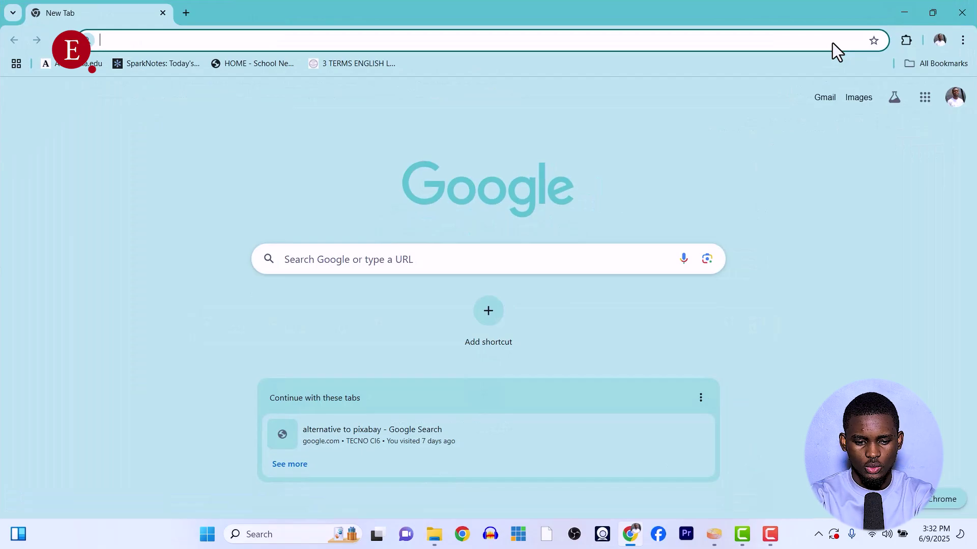
text(e)
key(BackSpace)
key(BackSpace)
text(han)
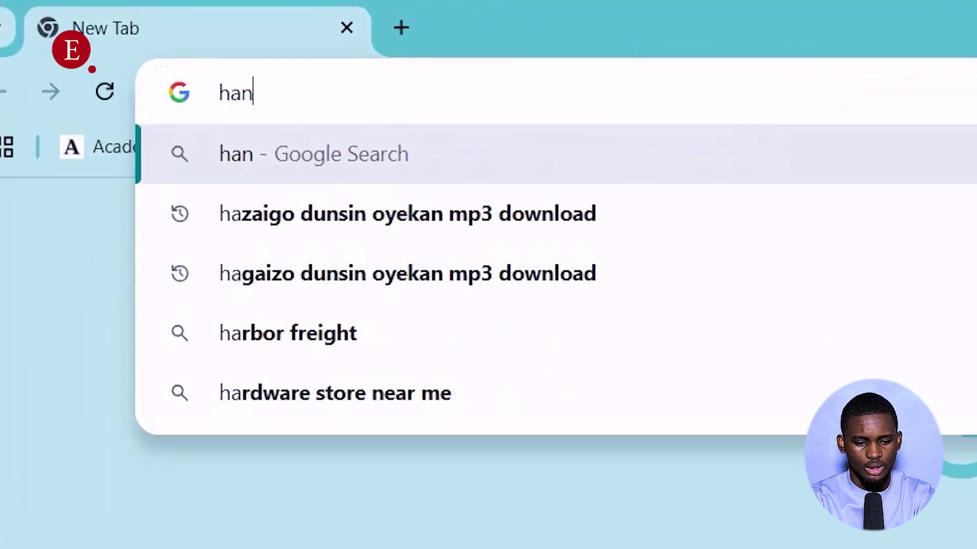
text(dbre)
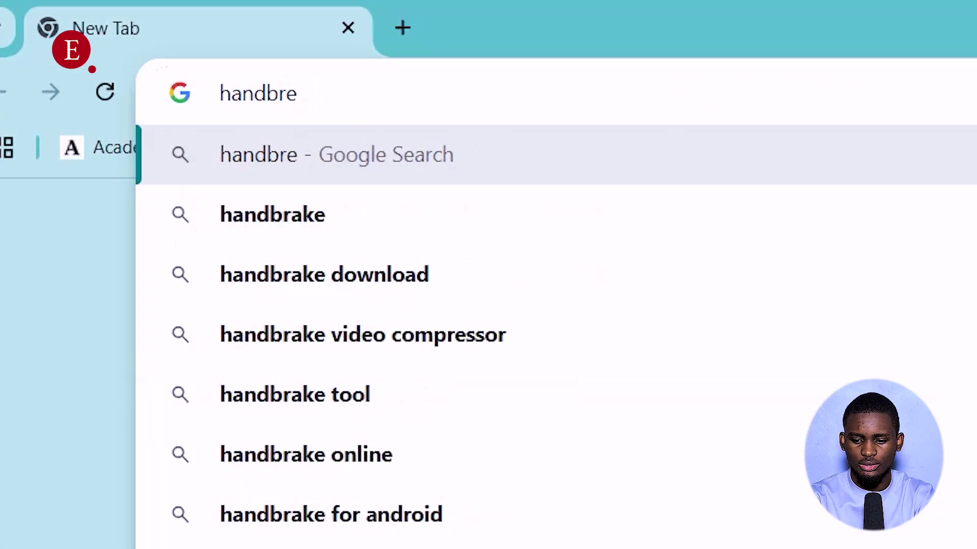
key(Down)
key(Down)
key(Return)
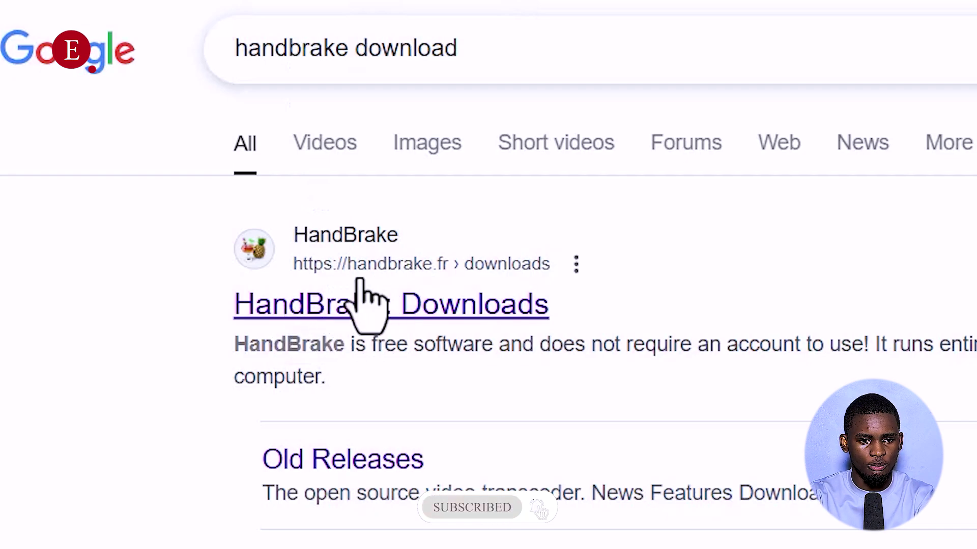
click(371, 300)
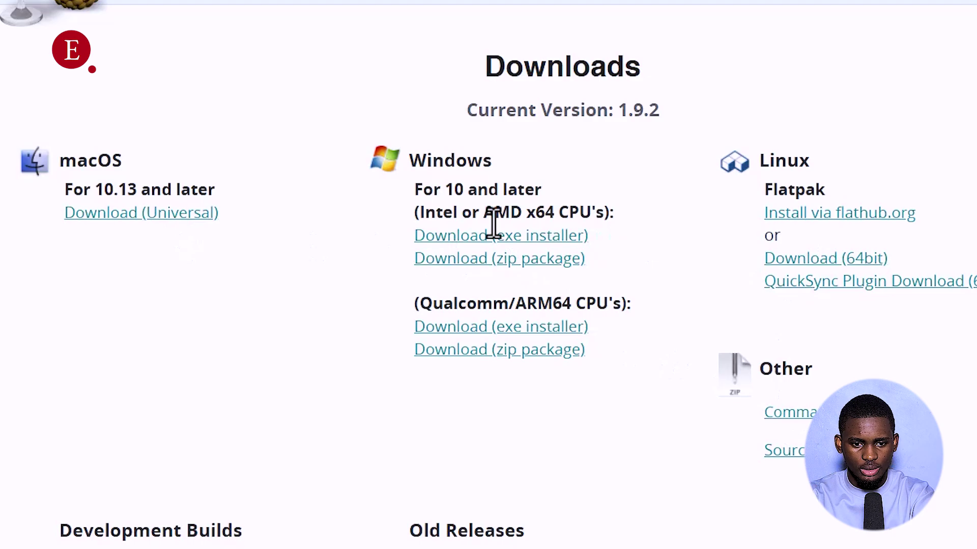
click(529, 237)
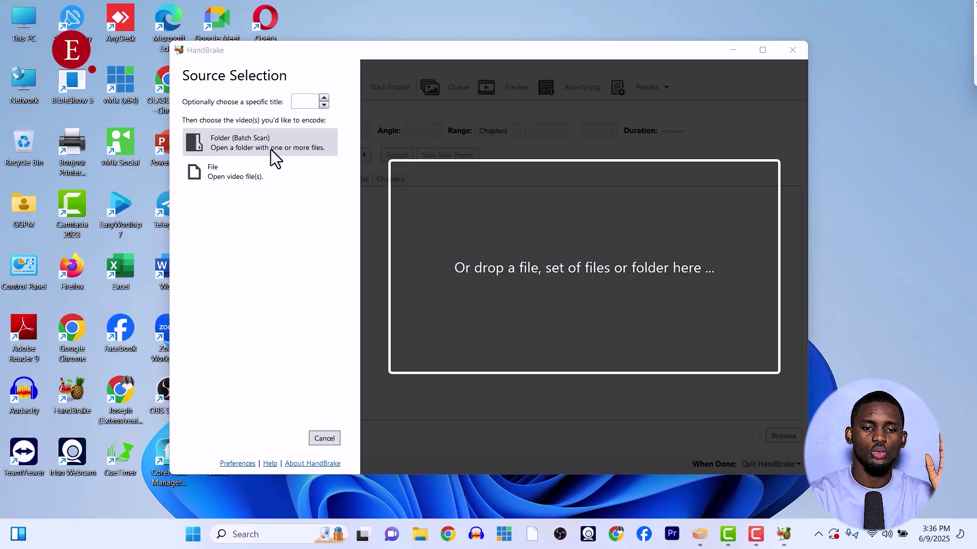
- Cancel HandBrake's file browser without choosing a source, and bring up File Explorer instead
click(276, 182)
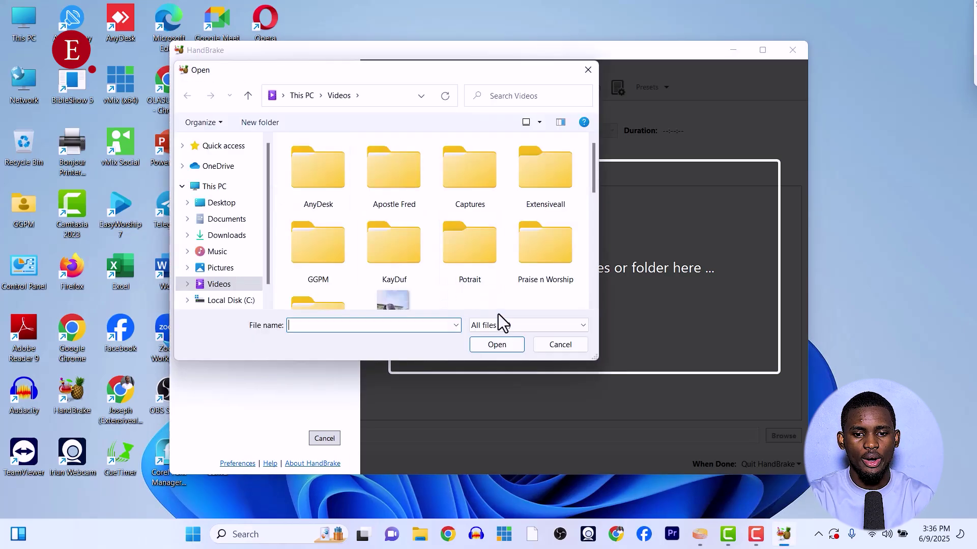
click(555, 356)
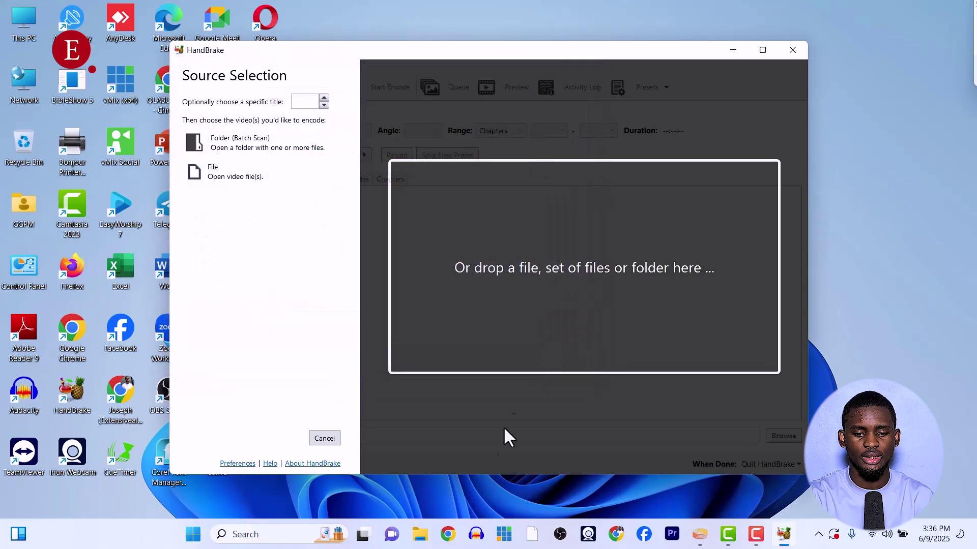
click(420, 534)
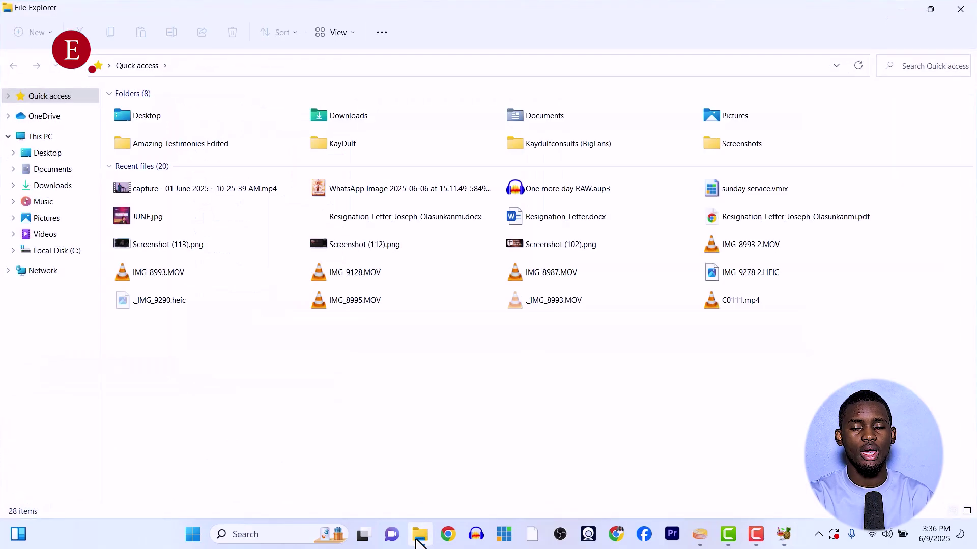
- In Documents > vMixStorage, select the 1.62 GB 01 June capture and drag it toward HandBrake
click(67, 175)
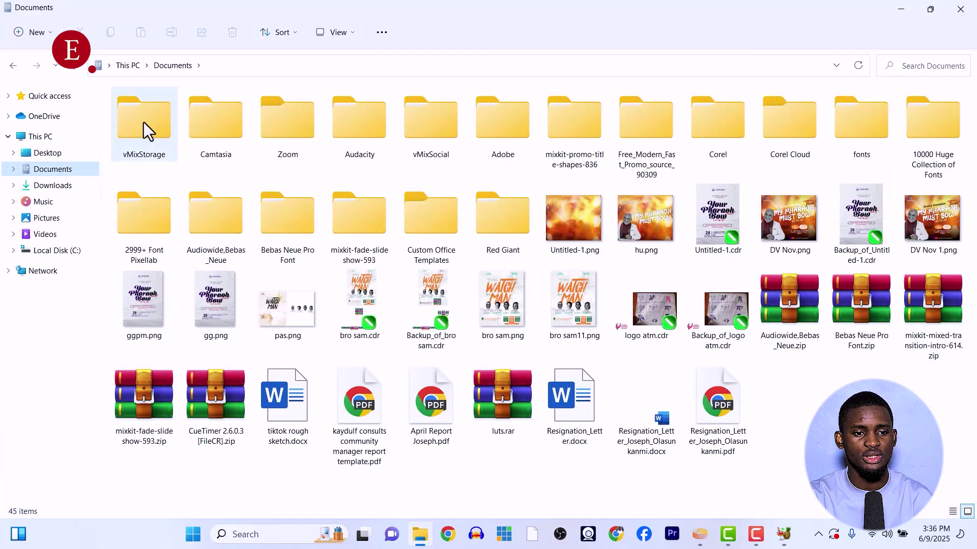
double_click(144, 122)
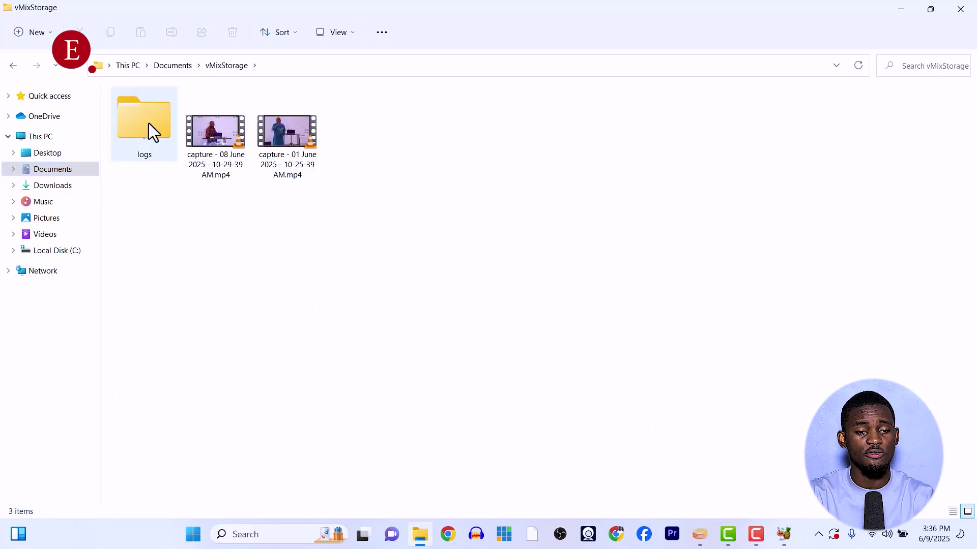
click(214, 160)
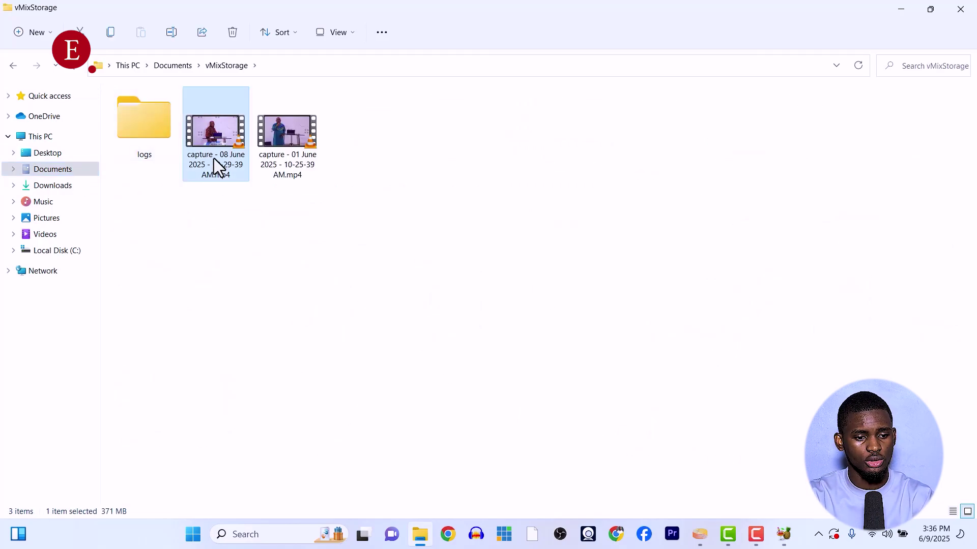
click(305, 158)
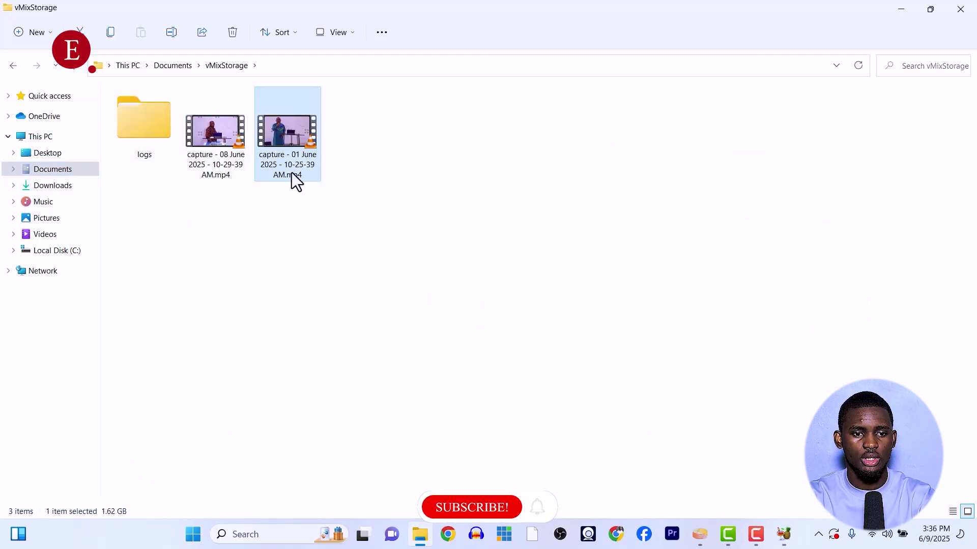
drag(326, 208, 601, 367)
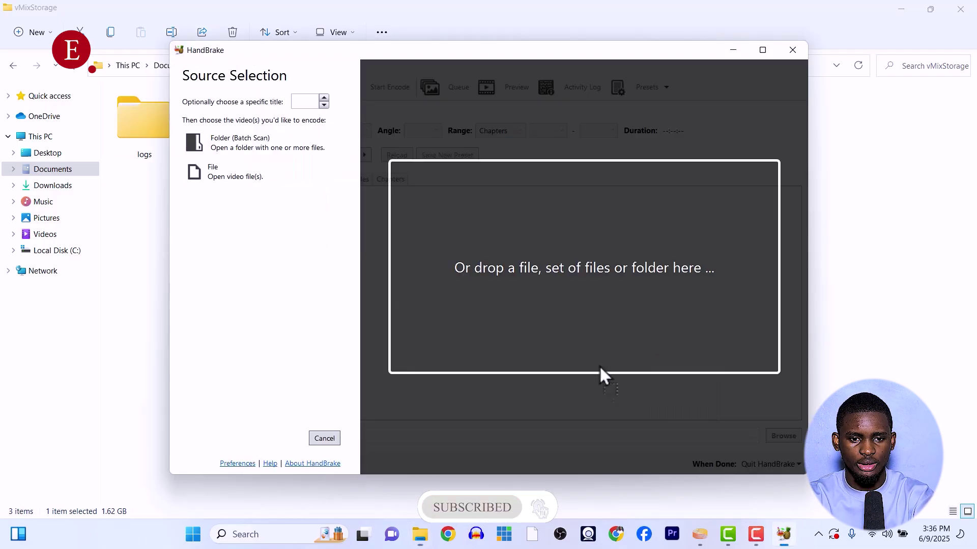
- Drop the 01 June capture in as the source and page forward to the last preview frame
drag(559, 298, 560, 298)
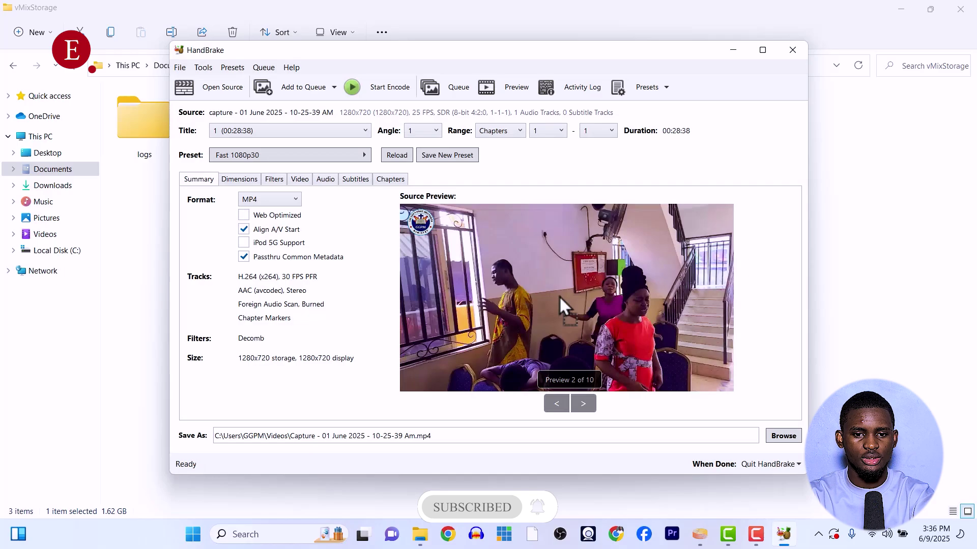
click(584, 405)
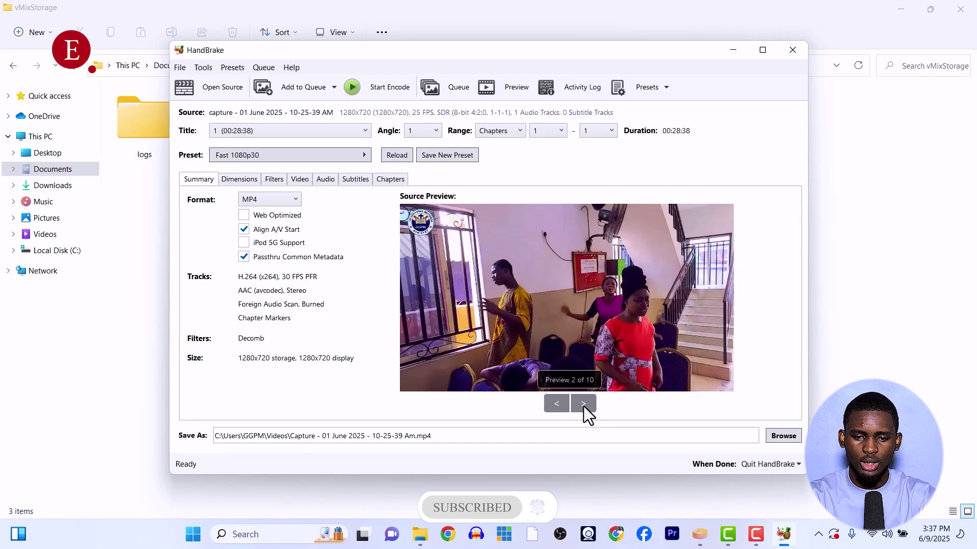
click(584, 405)
click(583, 404)
click(583, 405)
click(584, 404)
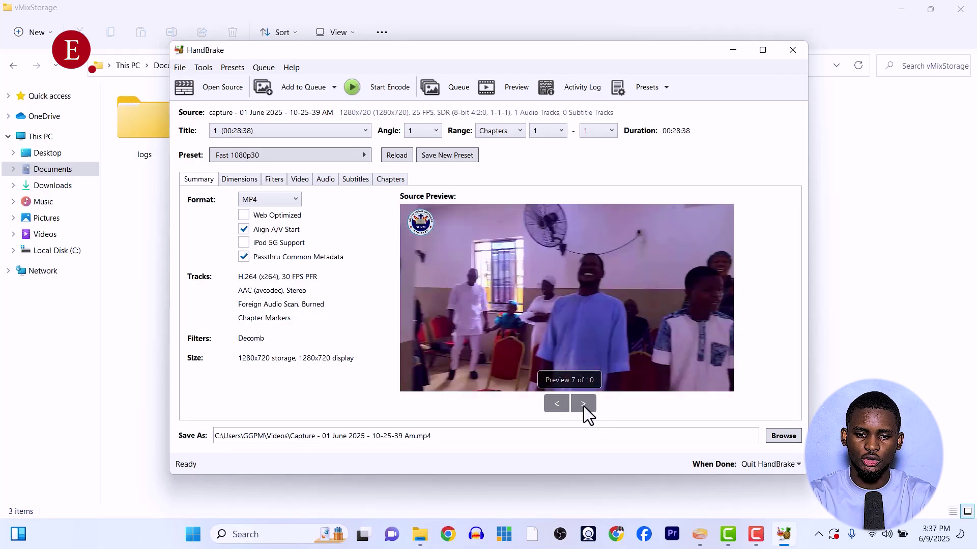
click(584, 405)
click(584, 405)
click(583, 404)
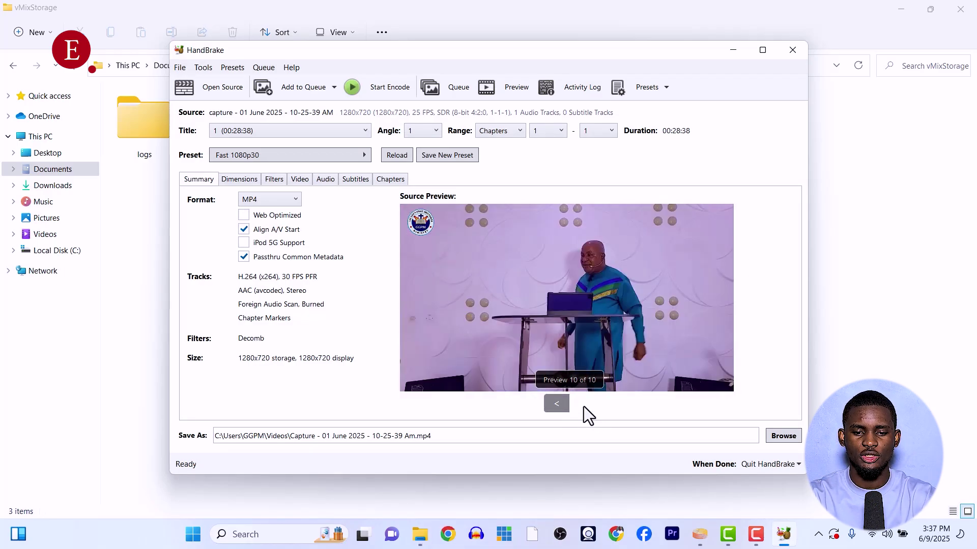
- Page back through the earlier source preview frames
click(558, 403)
click(557, 403)
click(558, 403)
click(558, 403)
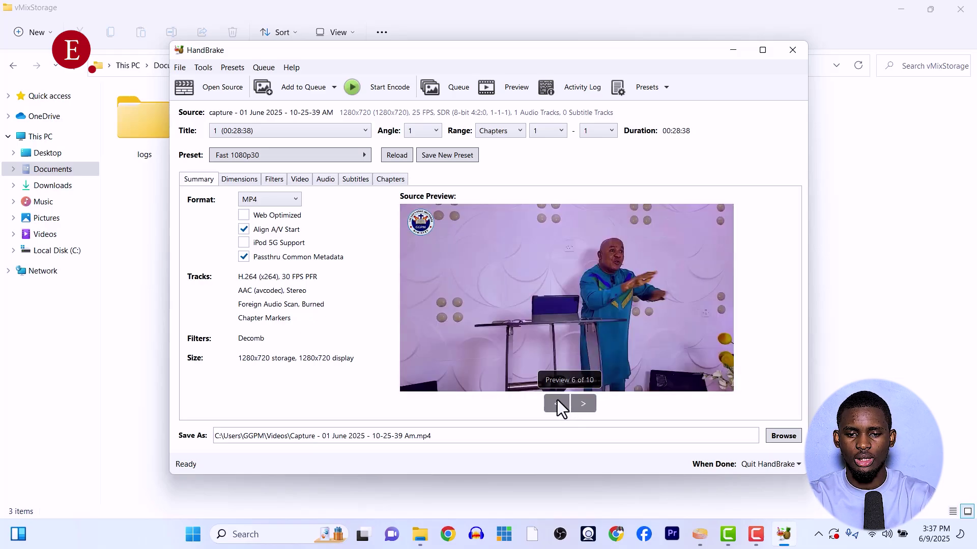
click(557, 403)
click(557, 402)
click(558, 403)
click(559, 404)
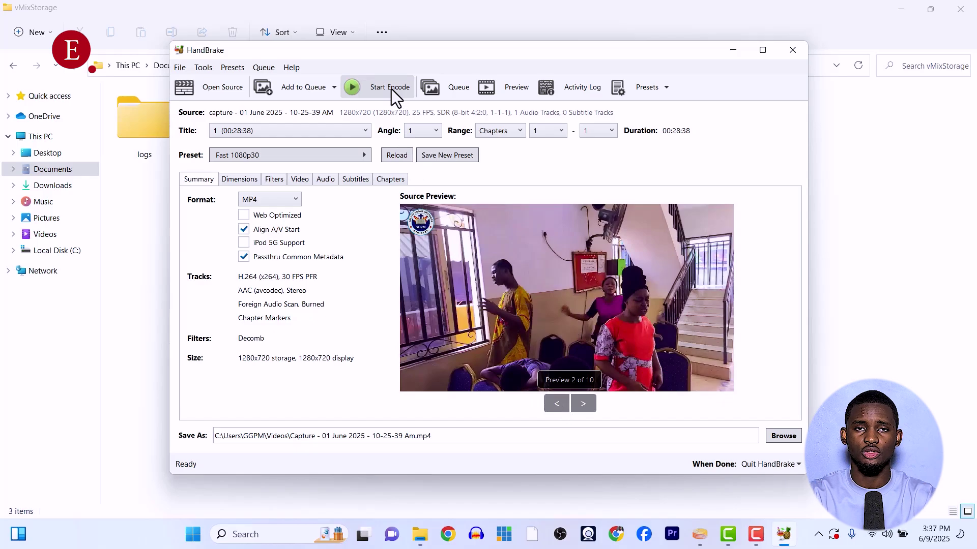
- Browse the preset list and keep Fast 1080p30 (Default) as the encoding preset
click(358, 160)
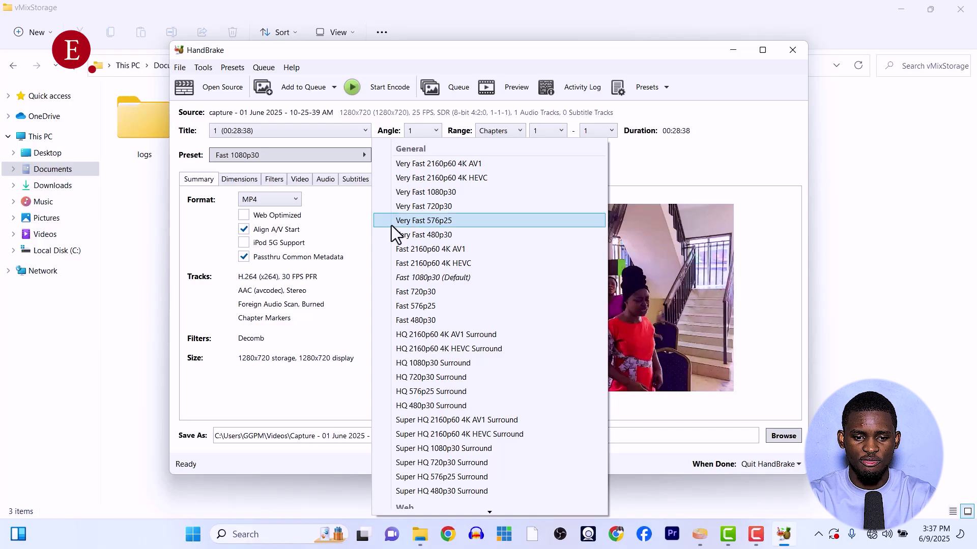
scroll(456, 279, down, 1)
scroll(456, 279, up, 1)
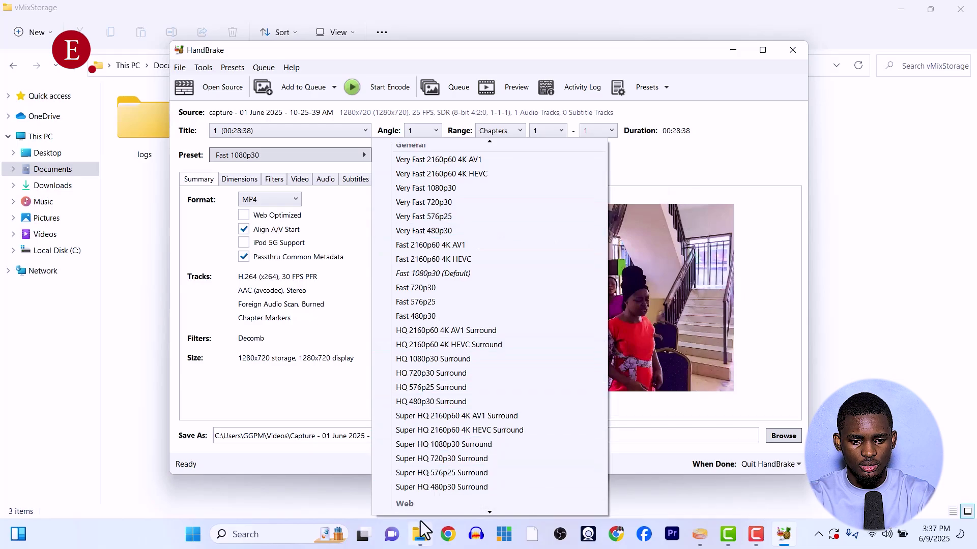
scroll(424, 493, down, 3)
scroll(436, 487, down, 5)
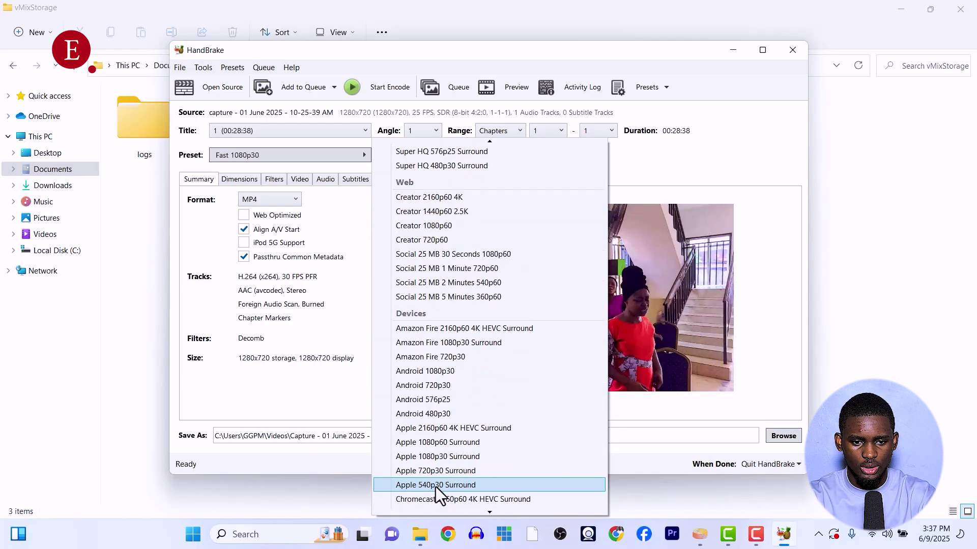
scroll(454, 392, down, 4)
scroll(454, 395, up, 10)
scroll(454, 396, up, 1)
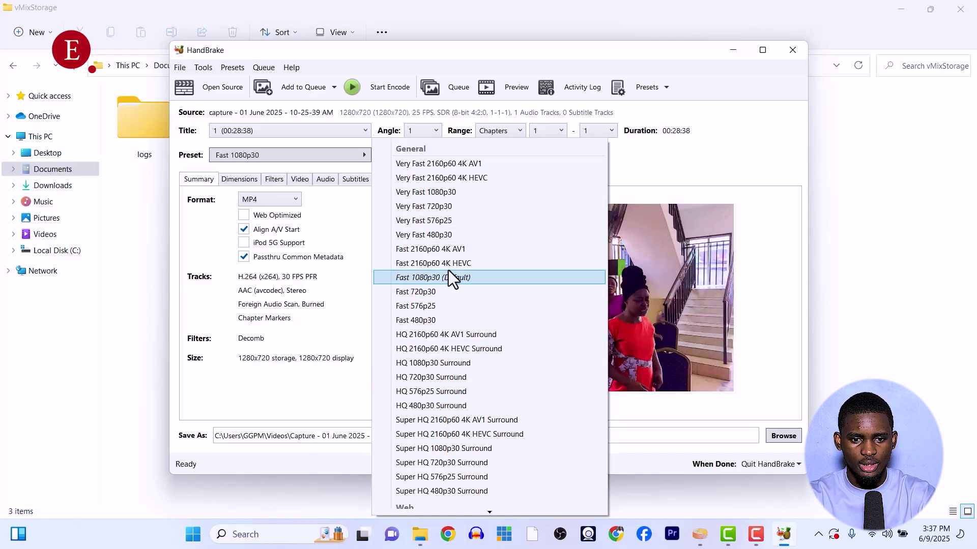
click(468, 277)
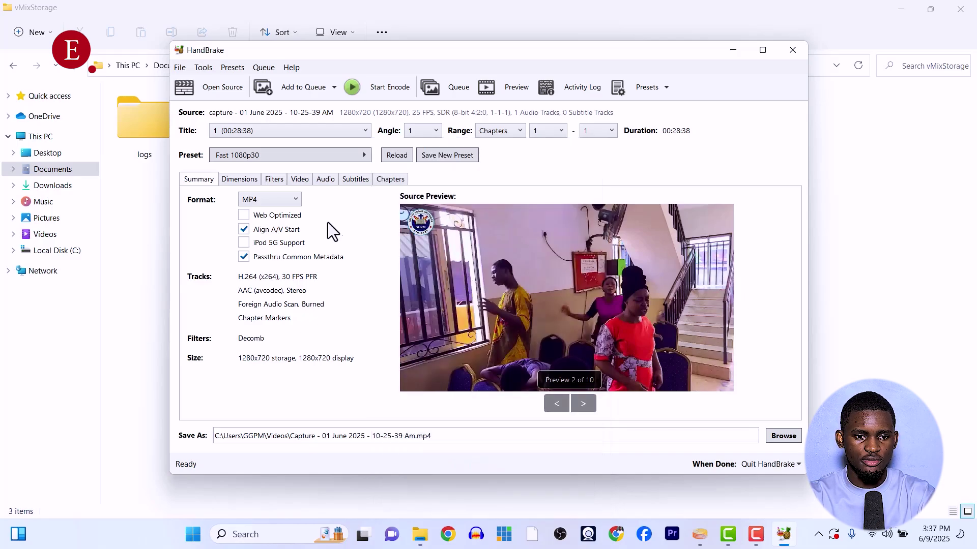
- On the Video tab, try Constant Quality RF 51, then return it to RF 22
click(300, 181)
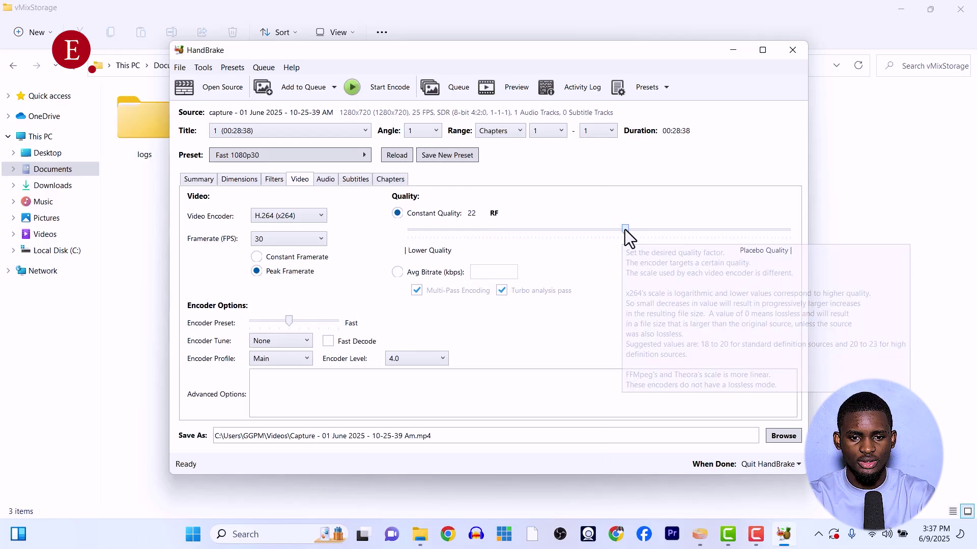
drag(625, 229, 738, 249)
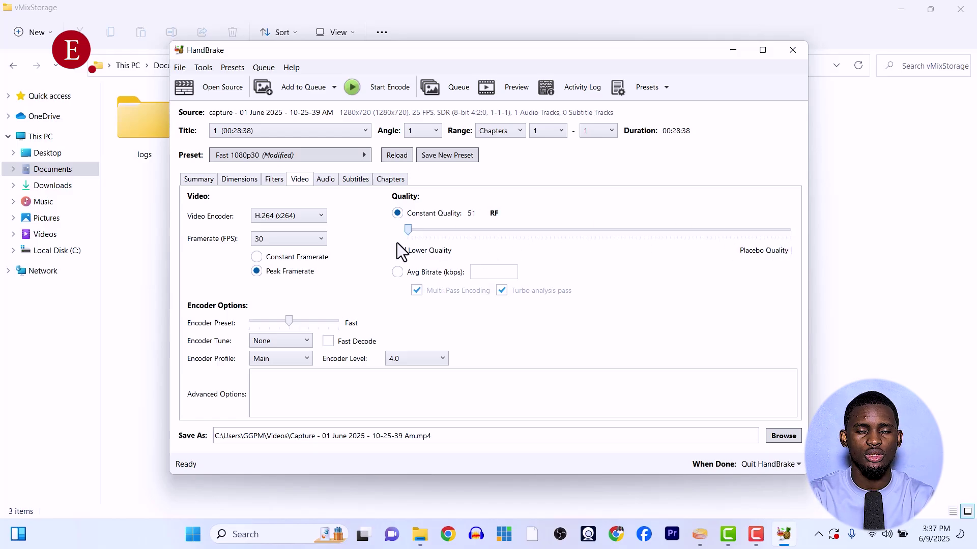
drag(408, 230, 618, 233)
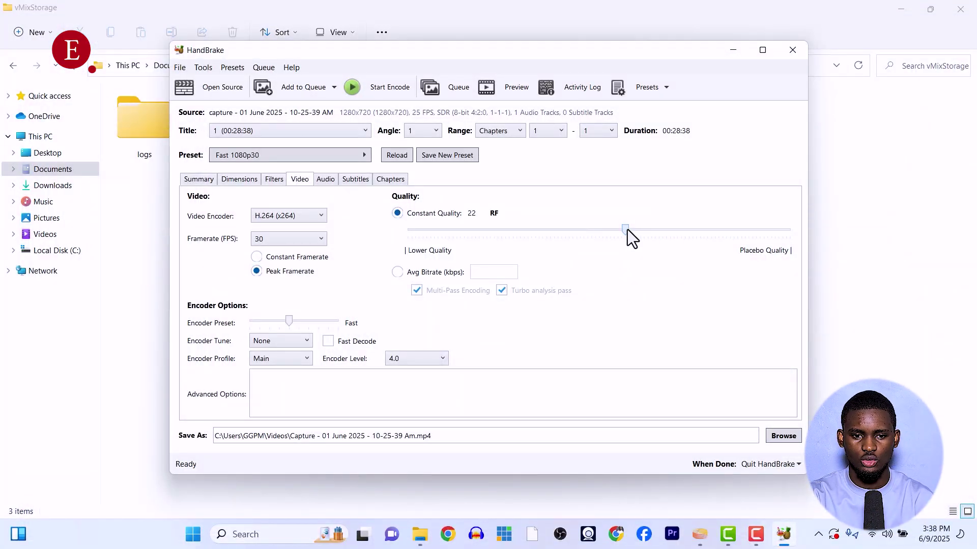
mouse_move(627, 230)
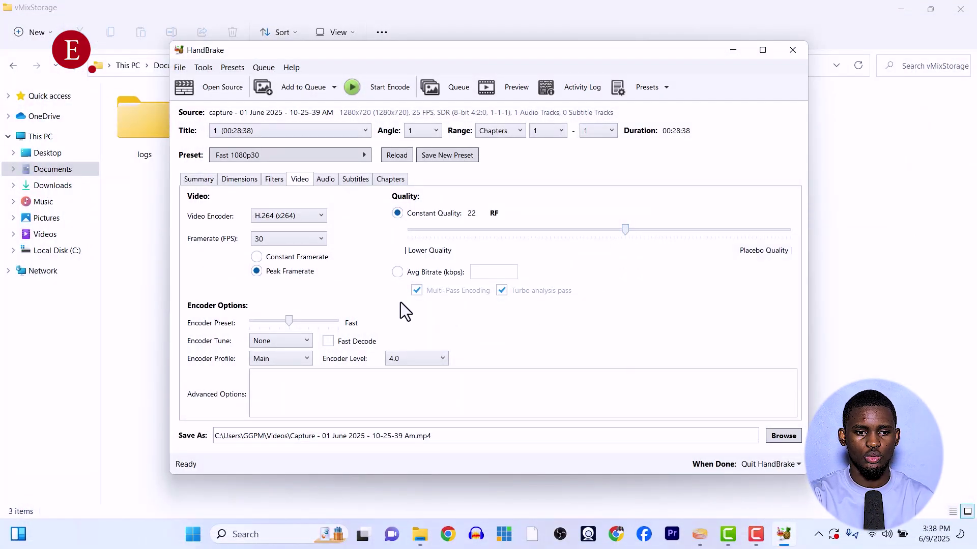
click(292, 238)
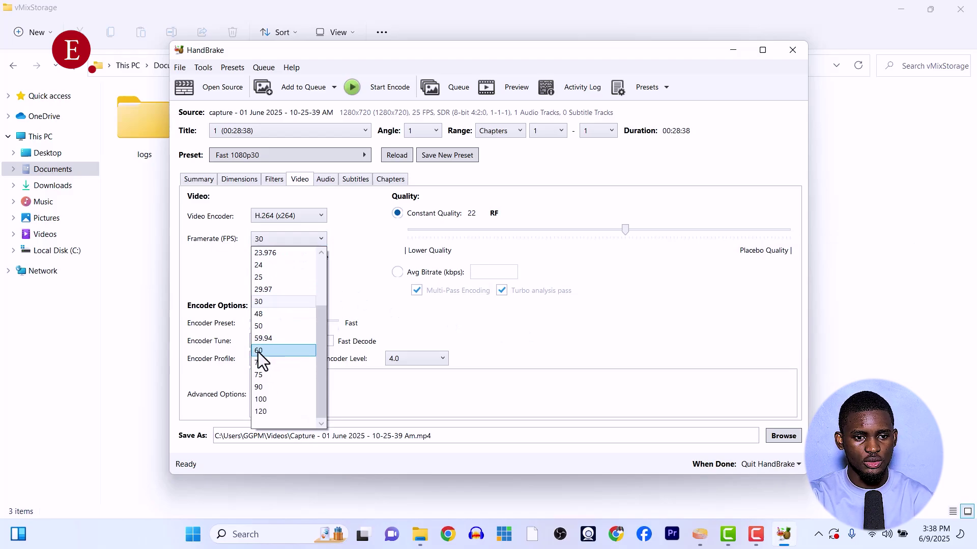
click(259, 350)
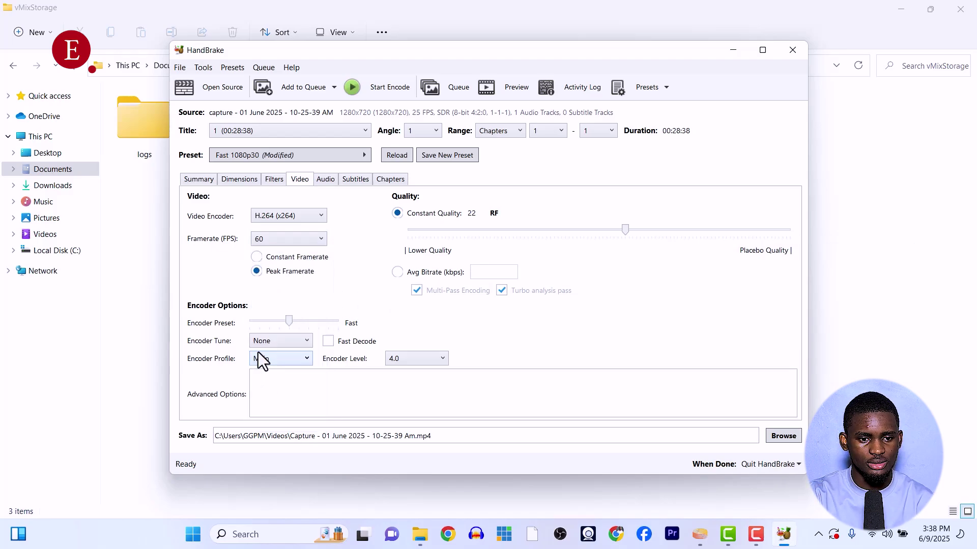
click(270, 242)
click(270, 277)
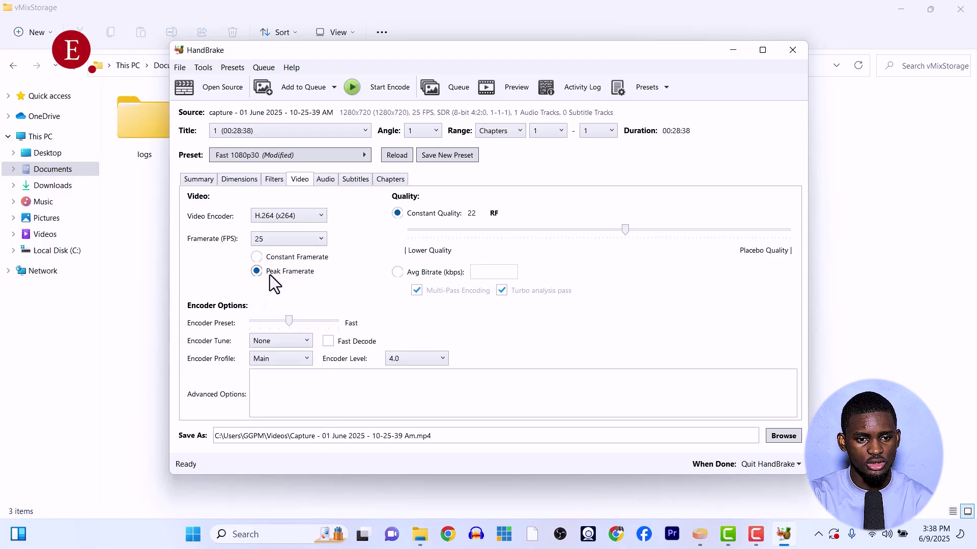
click(283, 245)
click(280, 351)
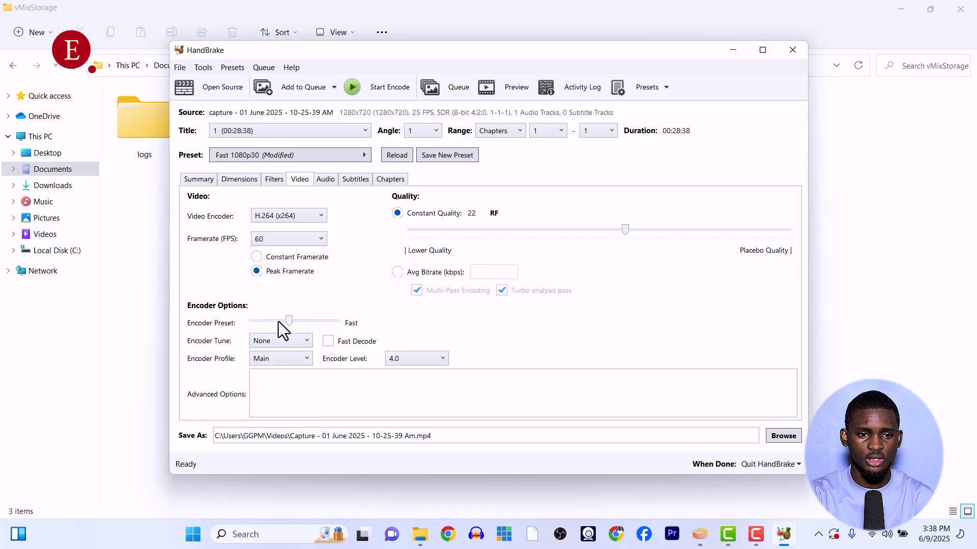
click(282, 245)
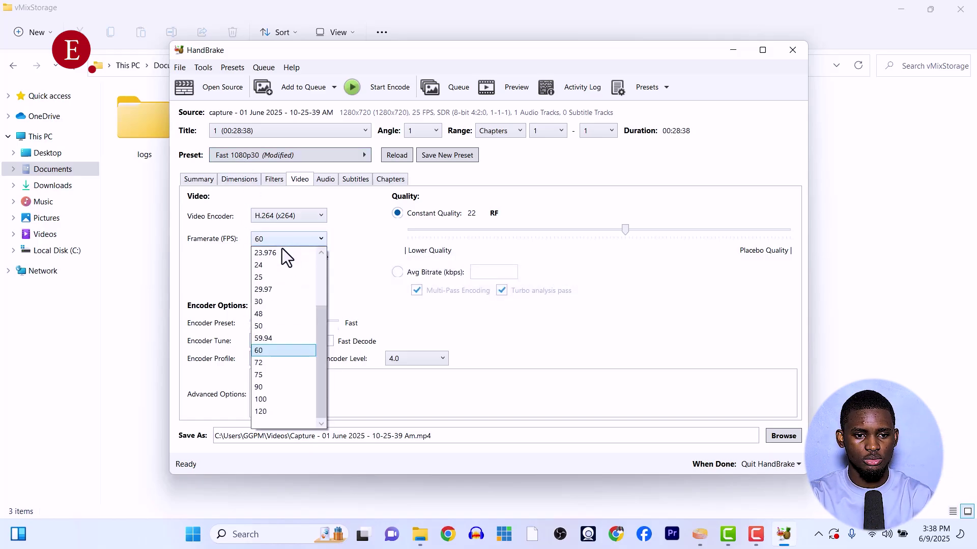
click(281, 303)
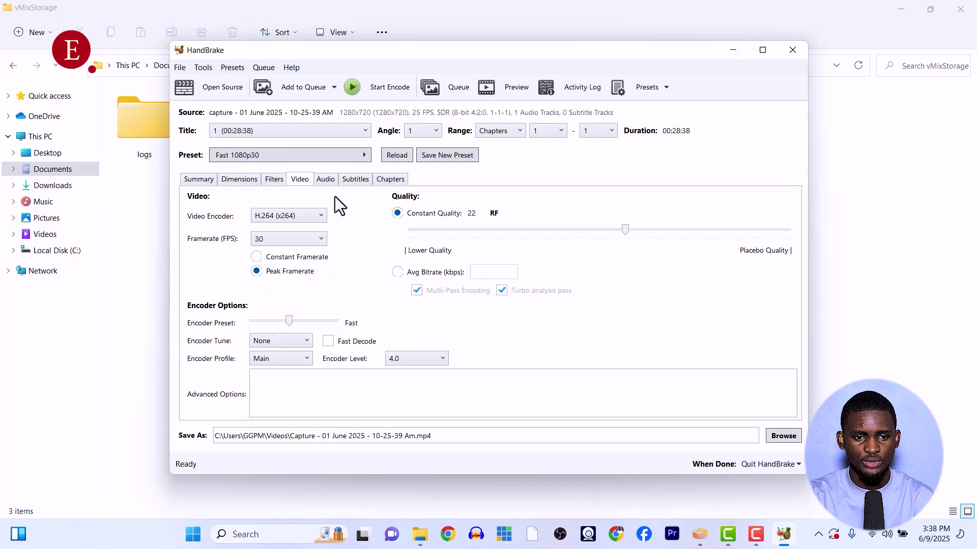
click(328, 182)
- Review the Subtitles, Dimensions and Filters settings, return to Summary, and start the encode
click(358, 183)
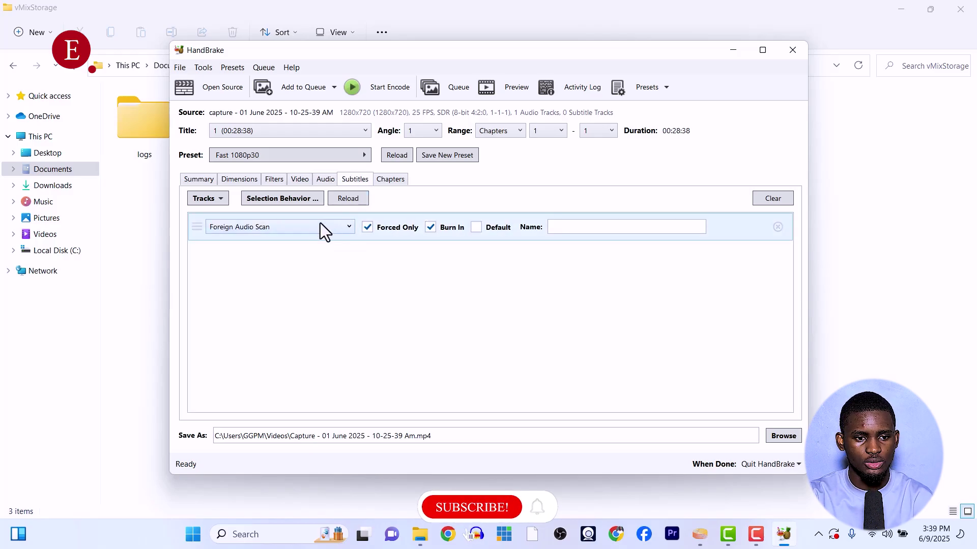
click(244, 184)
click(270, 182)
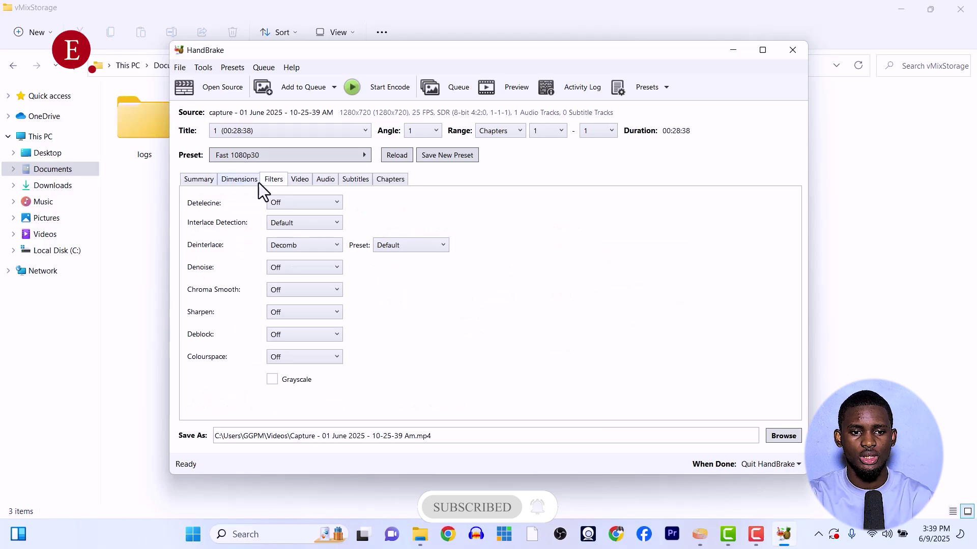
click(209, 180)
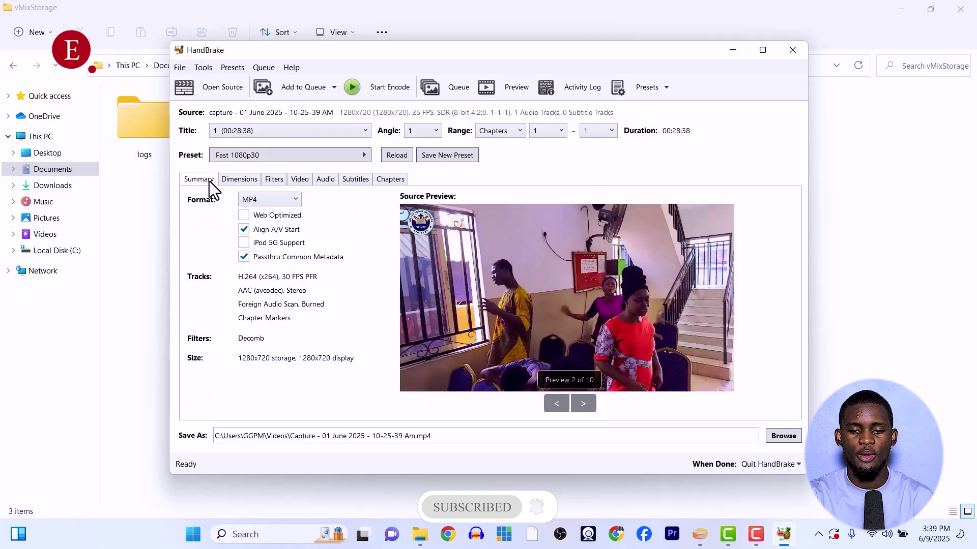
click(353, 93)
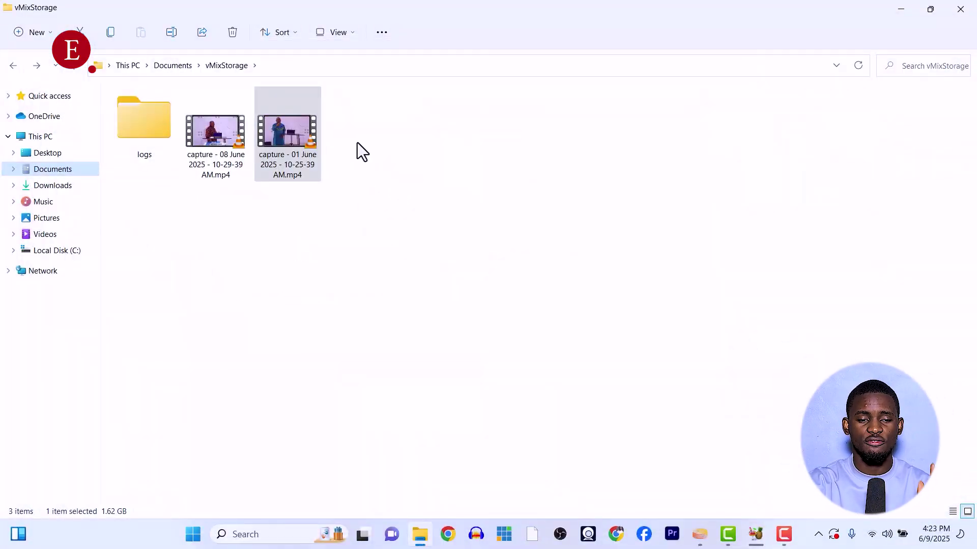
- Check the original capture's 1.62 GB size, then go to Videos to find the encoded MP4
mouse_move(297, 133)
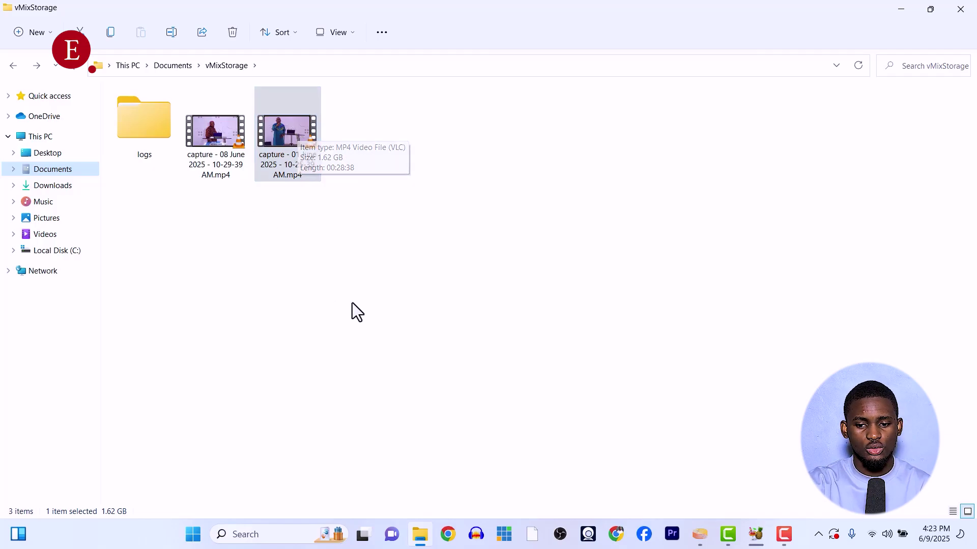
click(72, 235)
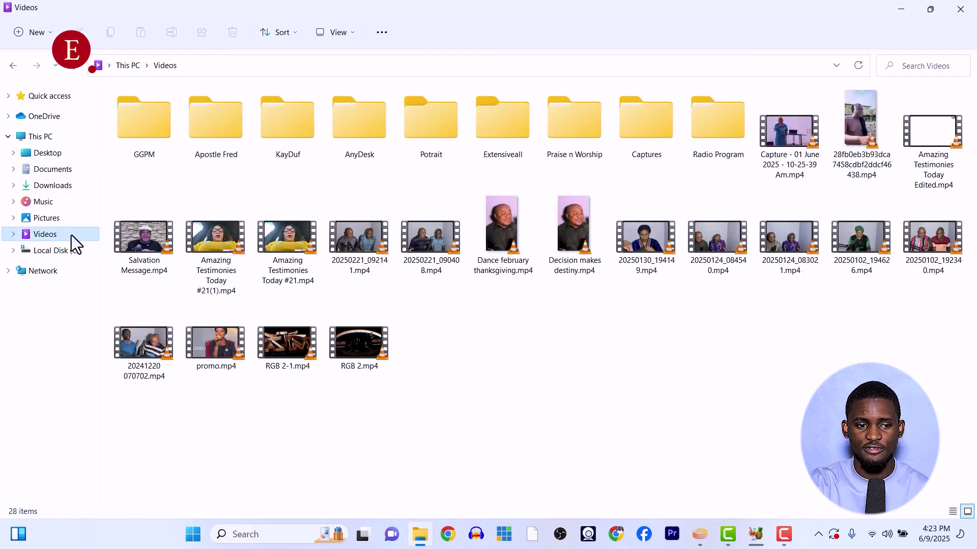